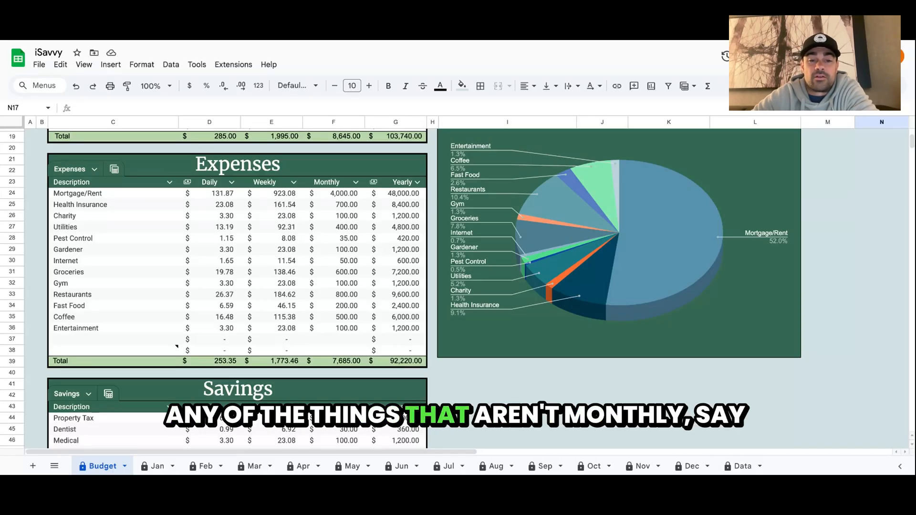
Review the Expenses and Savings tables and the overview at the head of the Budget sheet.
{"action": "scroll", "coordinate": [458, 286], "scroll_direction": "down", "scroll_amount": 3}
{"action": "scroll", "coordinate": [401, 286], "scroll_direction": "down", "scroll_amount": 5}
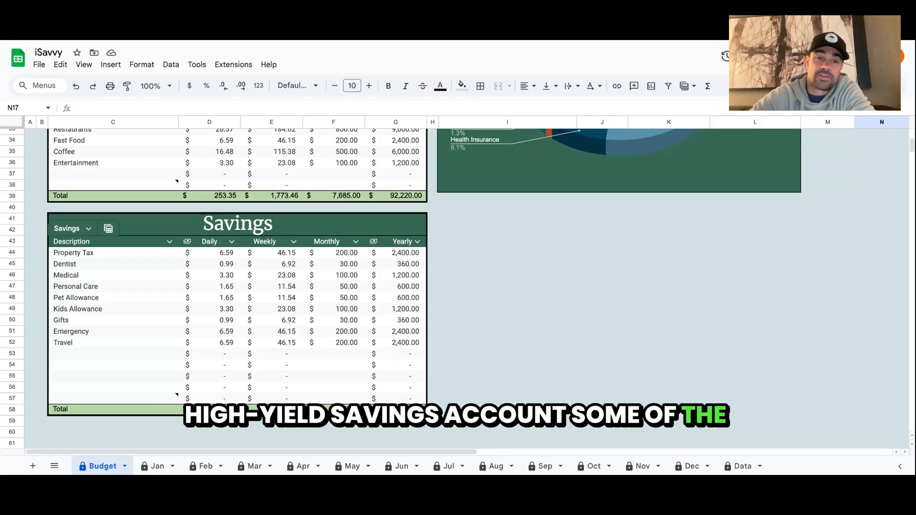
{"action": "scroll", "coordinate": [458, 286], "scroll_direction": "up", "scroll_amount": 6}
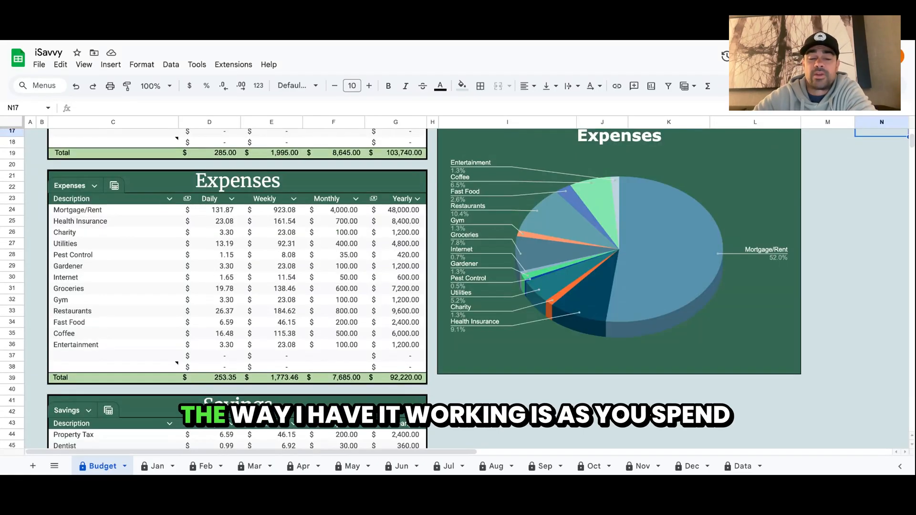
{"action": "scroll", "coordinate": [458, 287], "scroll_direction": "up", "scroll_amount": 4}
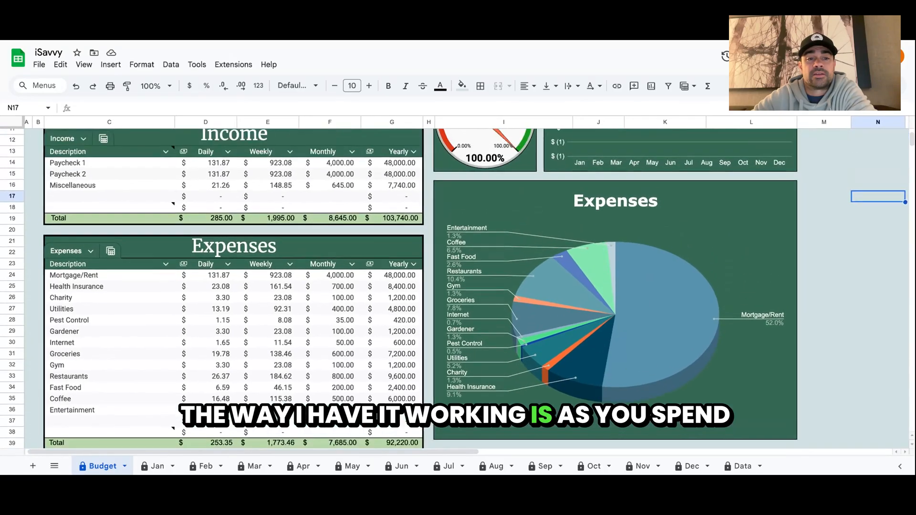
{"action": "scroll", "coordinate": [458, 286], "scroll_direction": "up", "scroll_amount": 2}
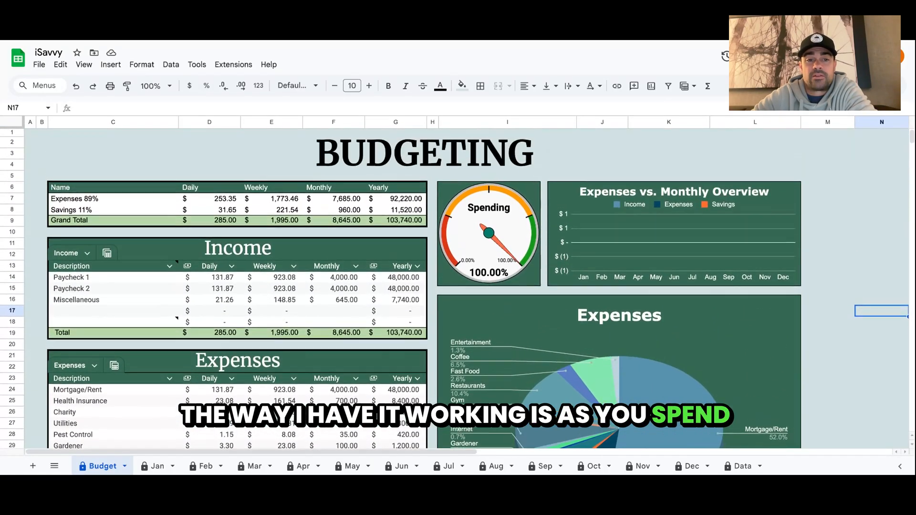
On the Jan sheet, enter "gifts for family" as the description of the first transaction in row 7.
{"action": "left_click", "coordinate": [158, 467]}
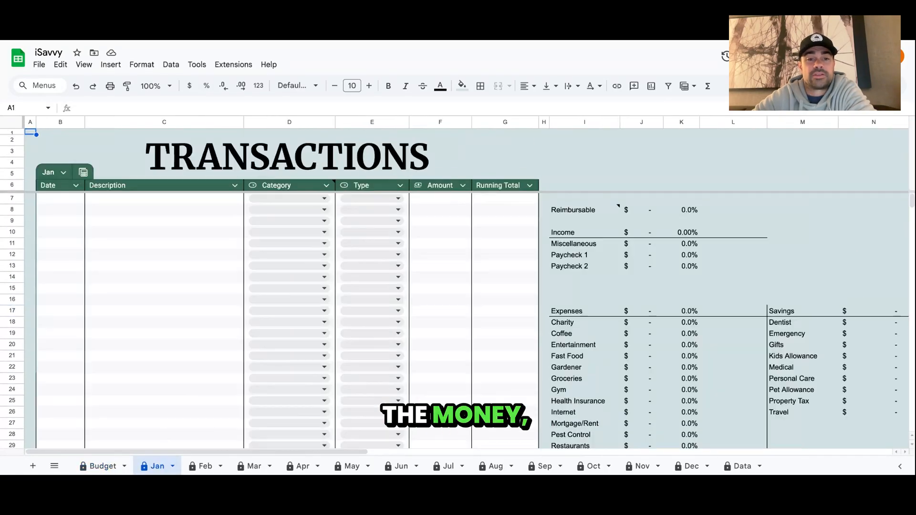
{"action": "left_click", "coordinate": [132, 201]}
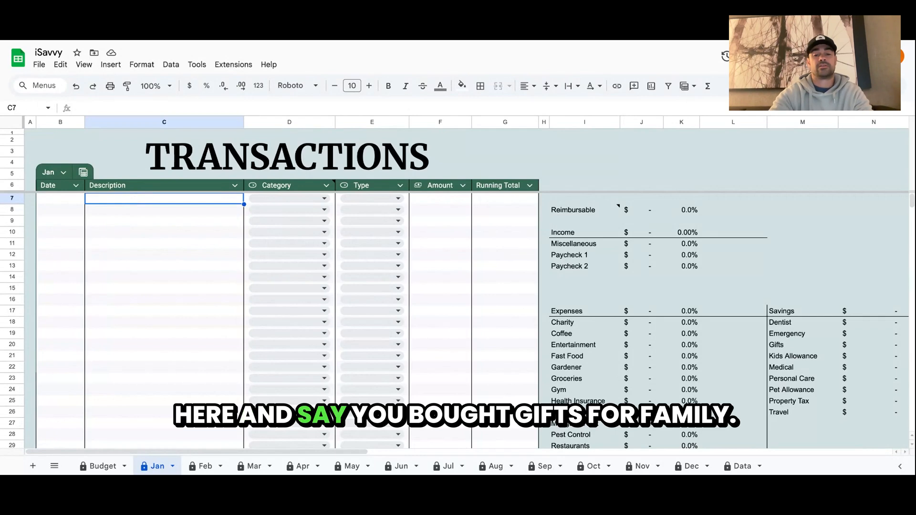
{"action": "type", "text": "gifts for"}
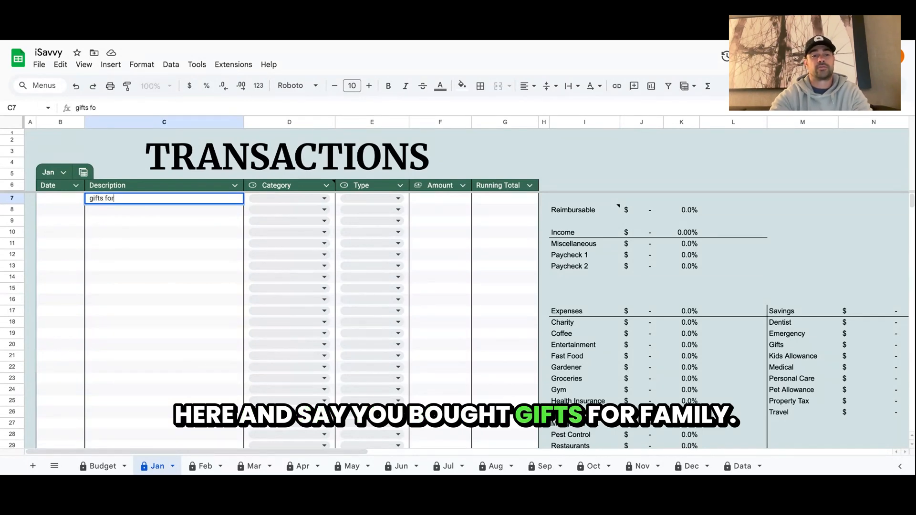
{"action": "type", "text": " mamily"}
{"action": "key", "text": "Tab"}
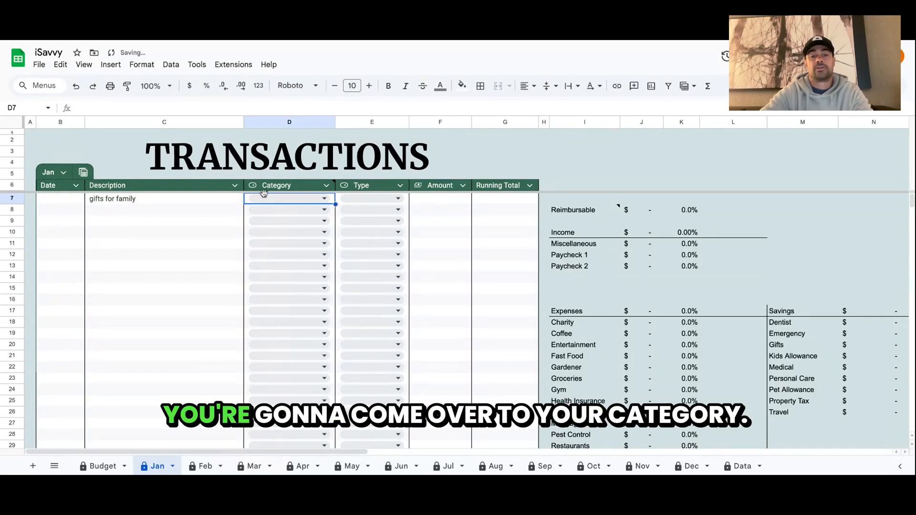
Set the gifts for family transaction's category to Reimbursable and its type to Gifts.
{"action": "left_click", "coordinate": [326, 200]}
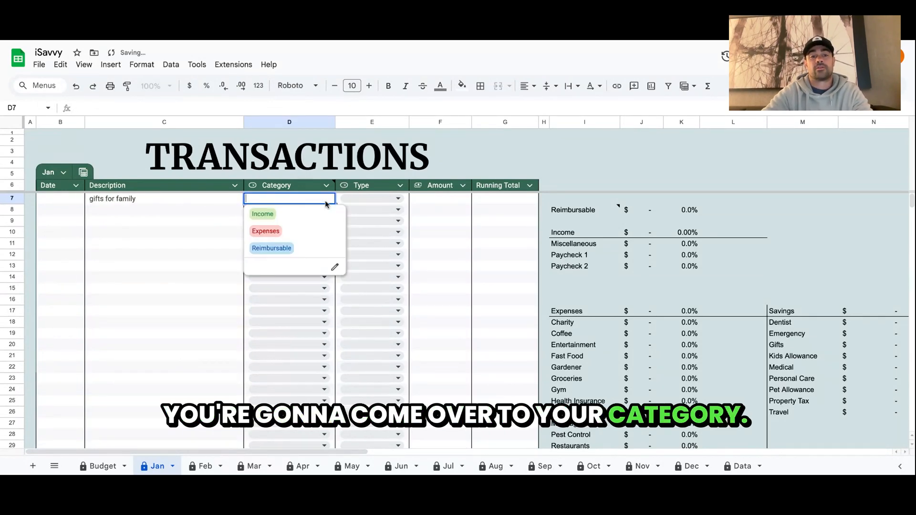
{"action": "left_click", "coordinate": [290, 253]}
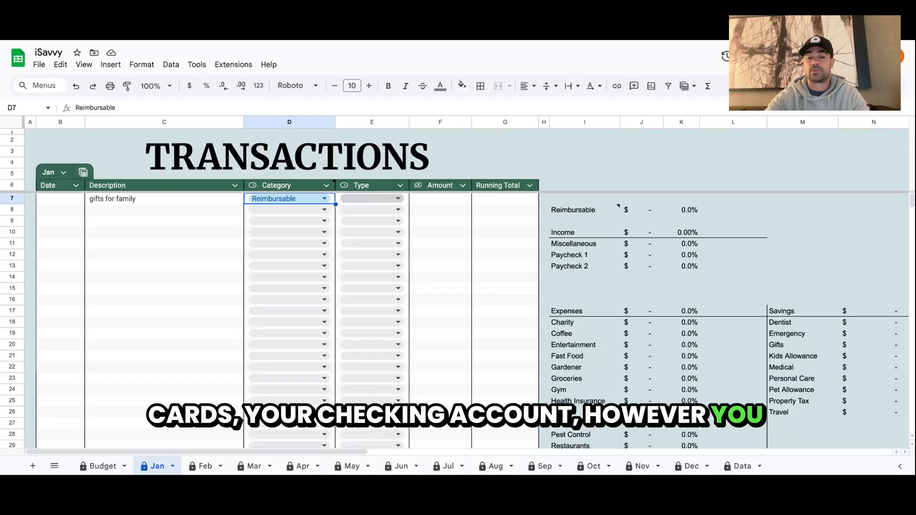
{"action": "left_click", "coordinate": [372, 199]}
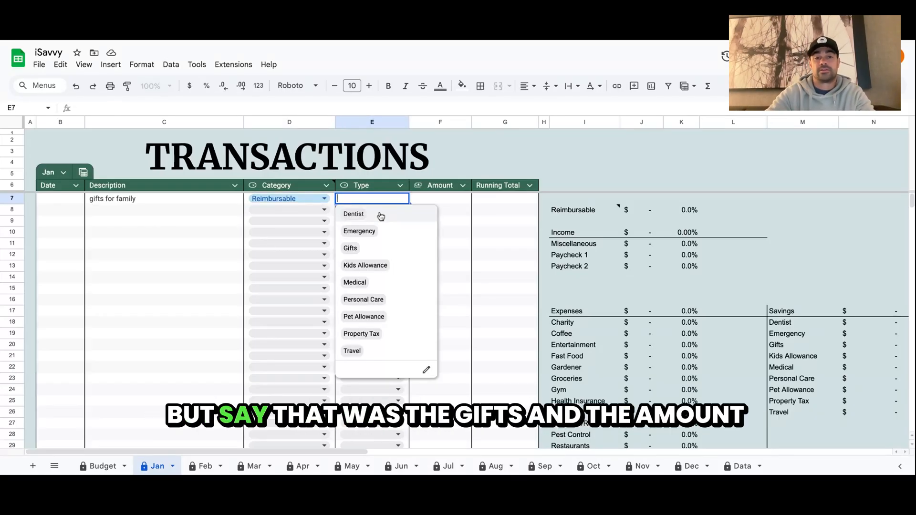
{"action": "left_click", "coordinate": [355, 248]}
Enter 400 as the gifts for family amount and check the Reimbursable and Savings summaries.
{"action": "left_click", "coordinate": [443, 200]}
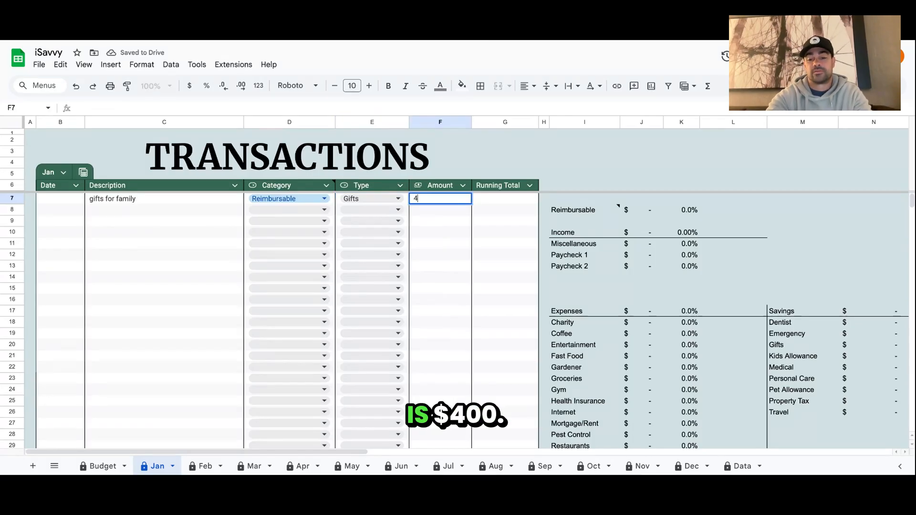
{"action": "key", "text": "Return"}
{"action": "scroll", "coordinate": [661, 272], "scroll_direction": "down", "scroll_amount": 1}
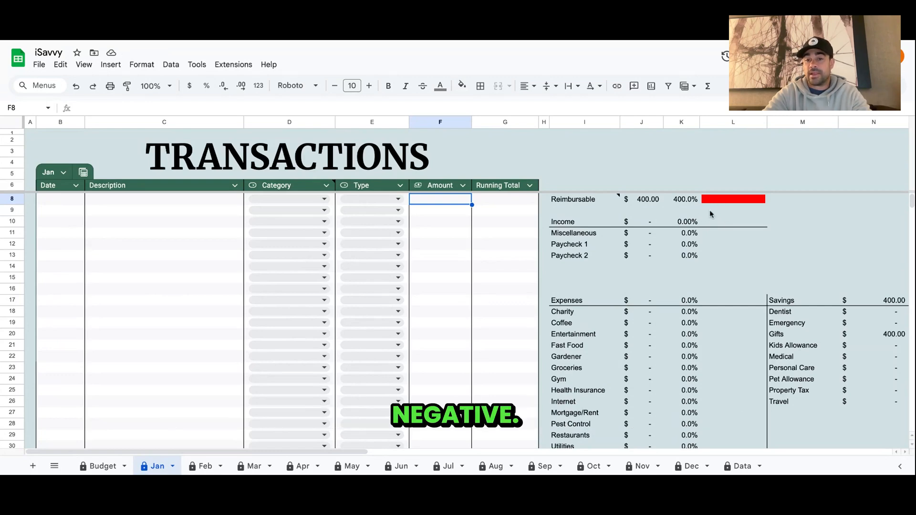
{"action": "scroll", "coordinate": [444, 204], "scroll_direction": "up", "scroll_amount": 1}
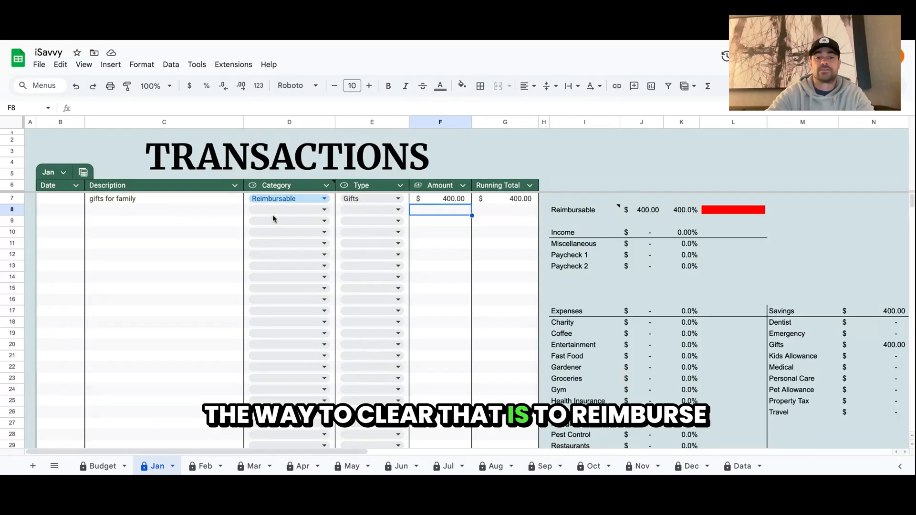
Add a second transaction in row 8 described as "gifts reimbursement" with the category Reimbursable.
{"action": "left_click", "coordinate": [325, 211]}
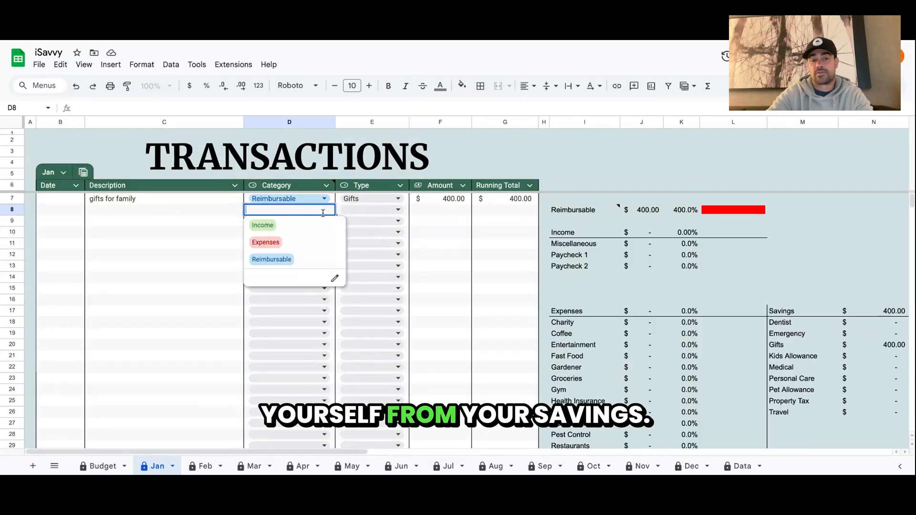
{"action": "left_click", "coordinate": [200, 213]}
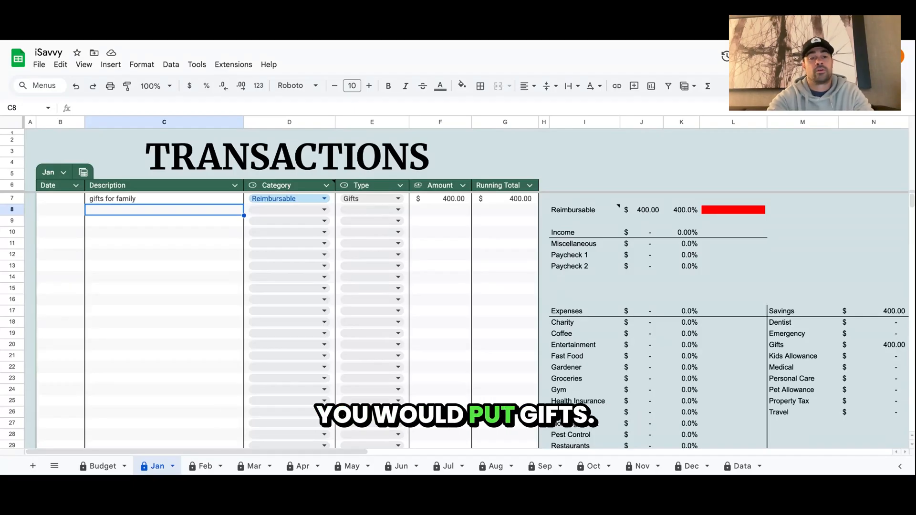
{"action": "type", "text": "g"}
{"action": "type", "text": "ifts reimbursement"}
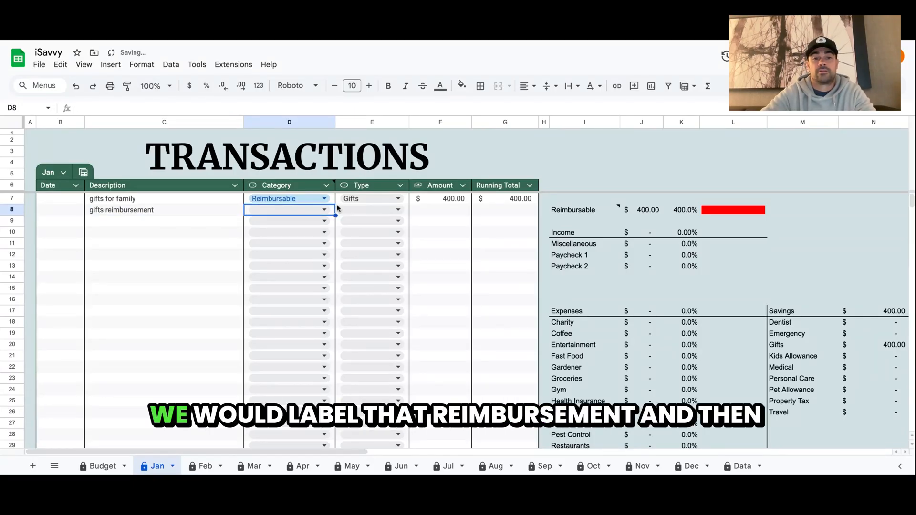
{"action": "left_click", "coordinate": [326, 211]}
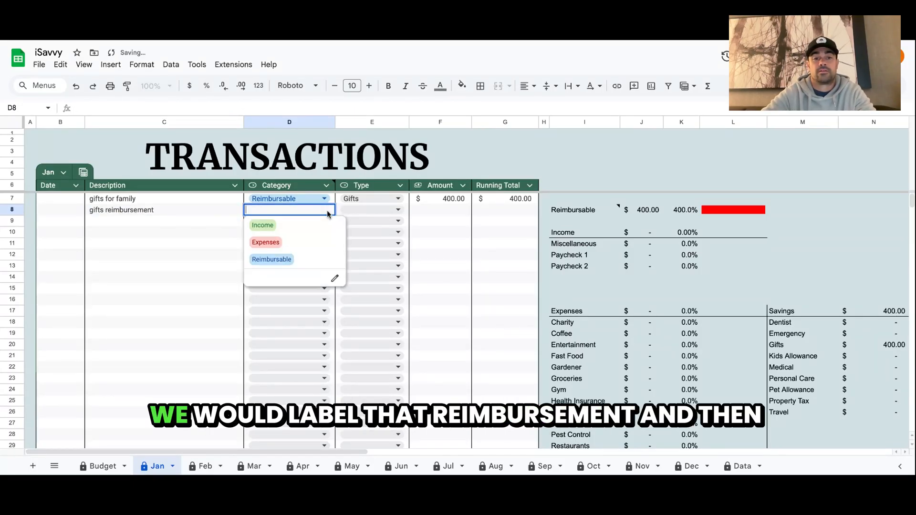
{"action": "left_click", "coordinate": [296, 263]}
Set the amounts to -400 for gifts for family and 400 for gifts reimbursement.
{"action": "left_click", "coordinate": [444, 214]}
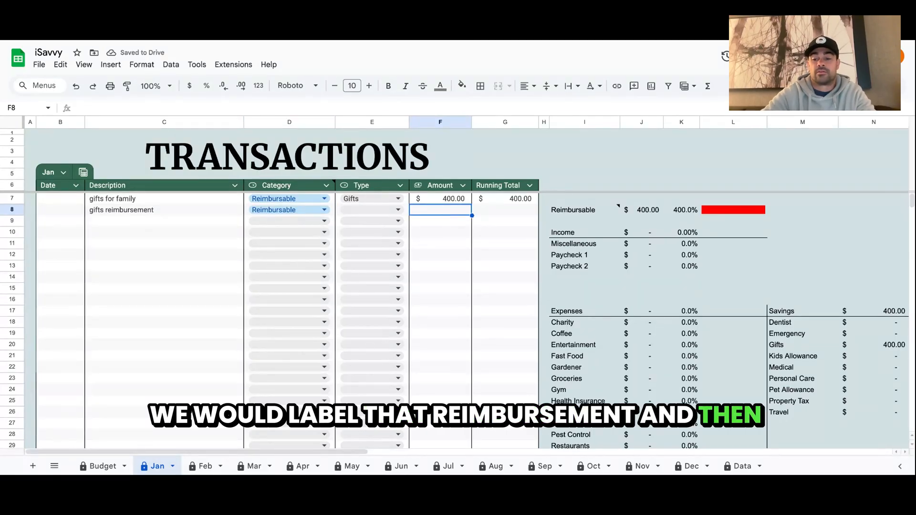
{"action": "left_click", "coordinate": [440, 199]}
{"action": "type", "text": "-"}
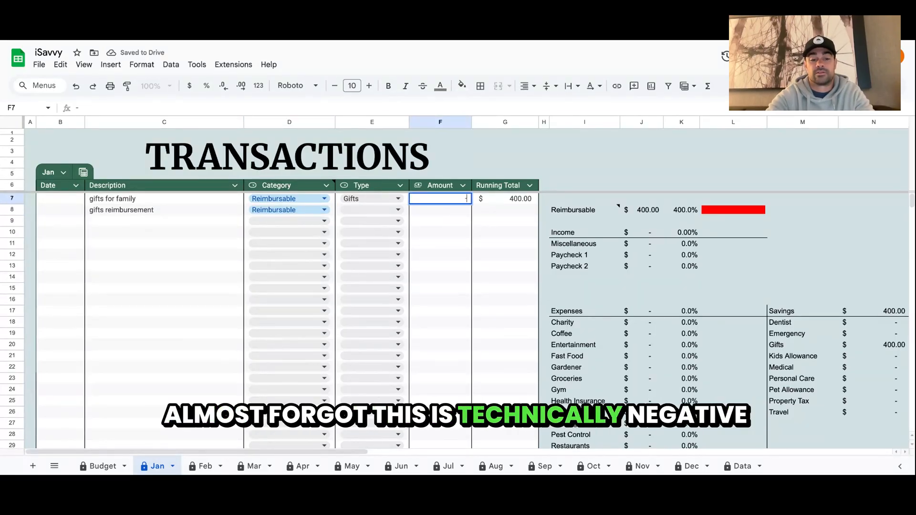
{"action": "type", "text": "400"}
{"action": "key", "text": "Return"}
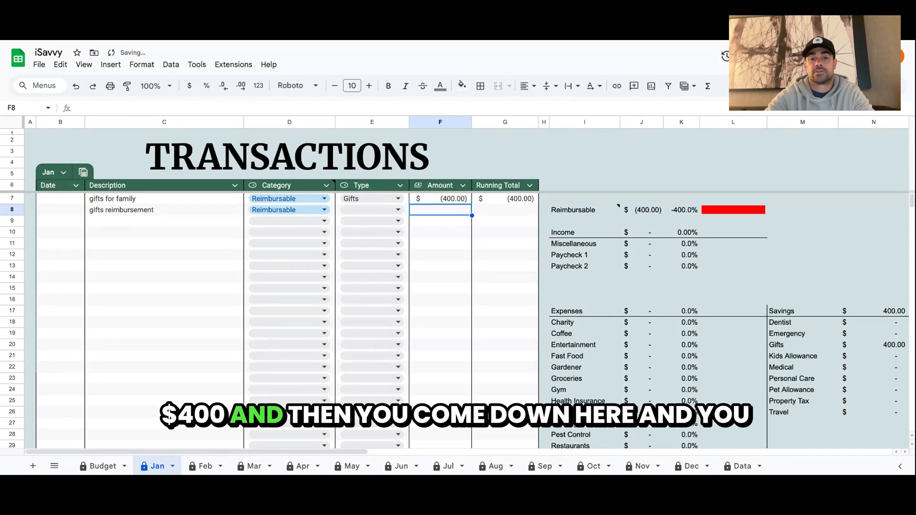
{"action": "type", "text": "400"}
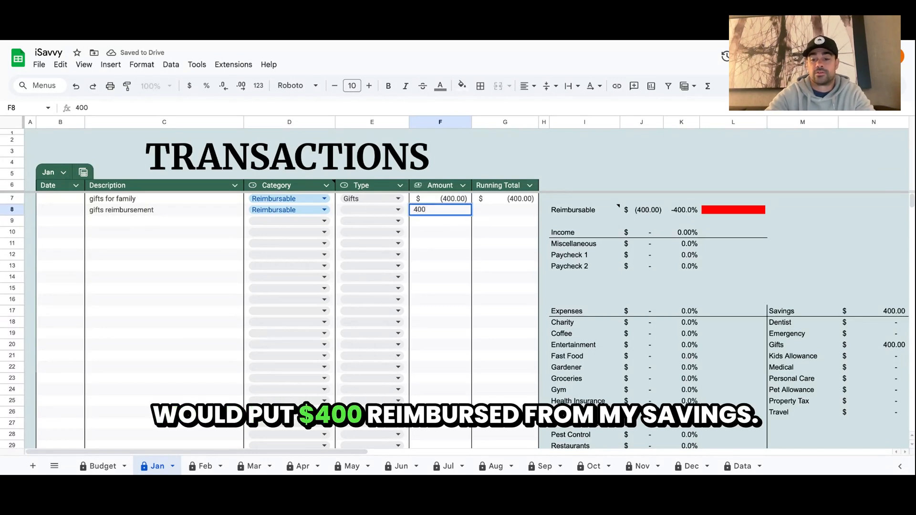
{"action": "key", "text": "Return"}
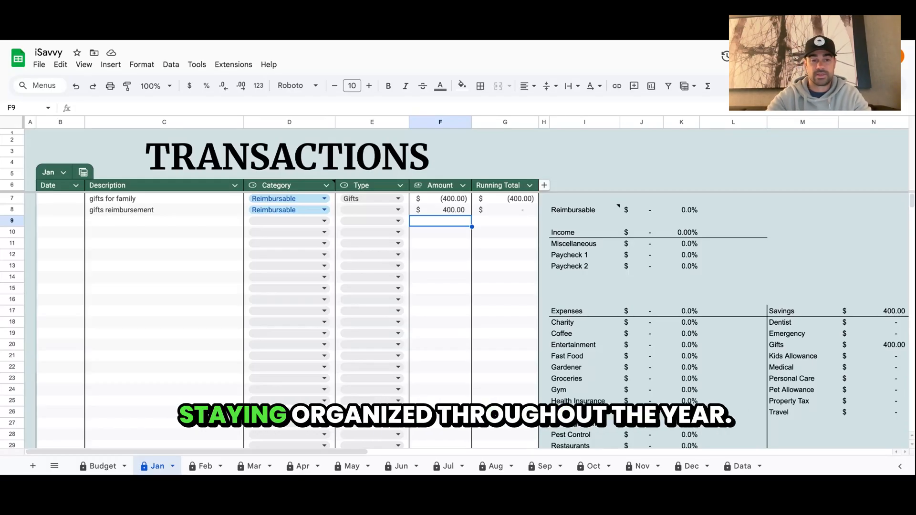
Add a third transaction in row 9 with the category Expenses and the type Gym, leaving its description blank.
{"action": "left_click", "coordinate": [146, 223]}
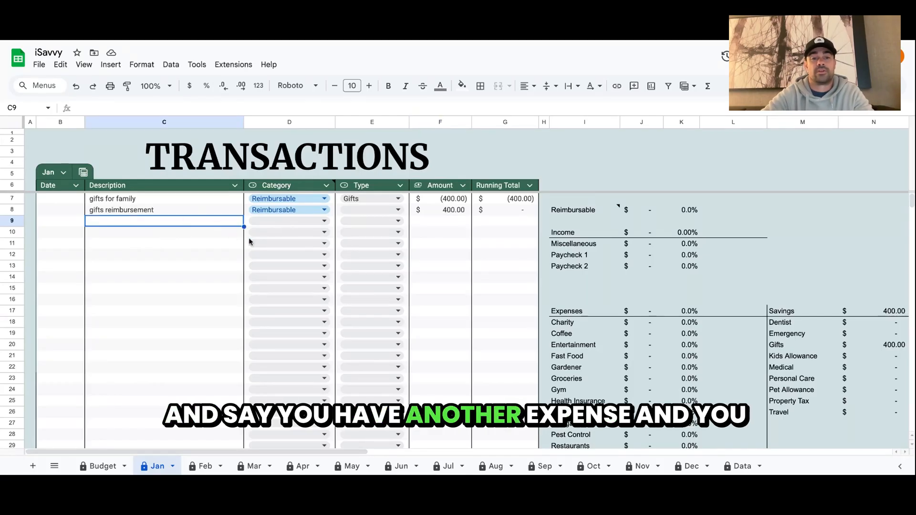
{"action": "left_click", "coordinate": [324, 221]}
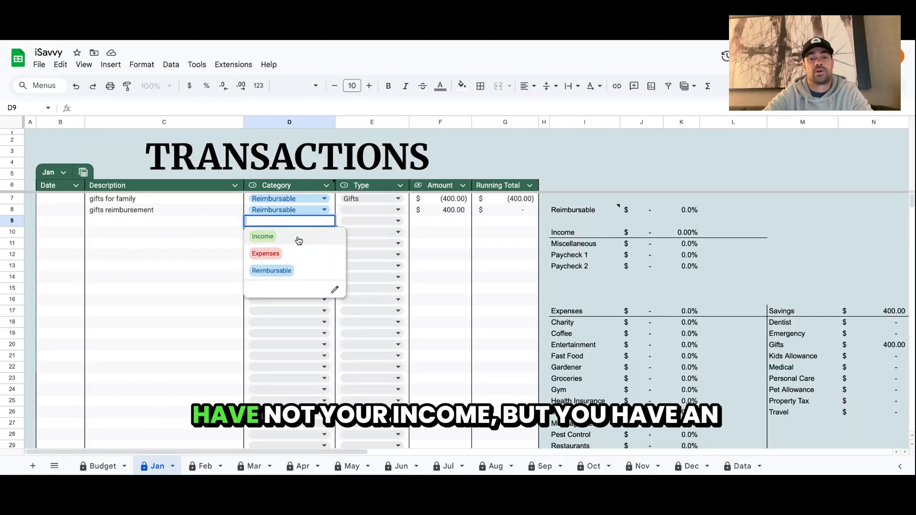
{"action": "left_click", "coordinate": [299, 241]}
{"action": "left_click", "coordinate": [326, 221]}
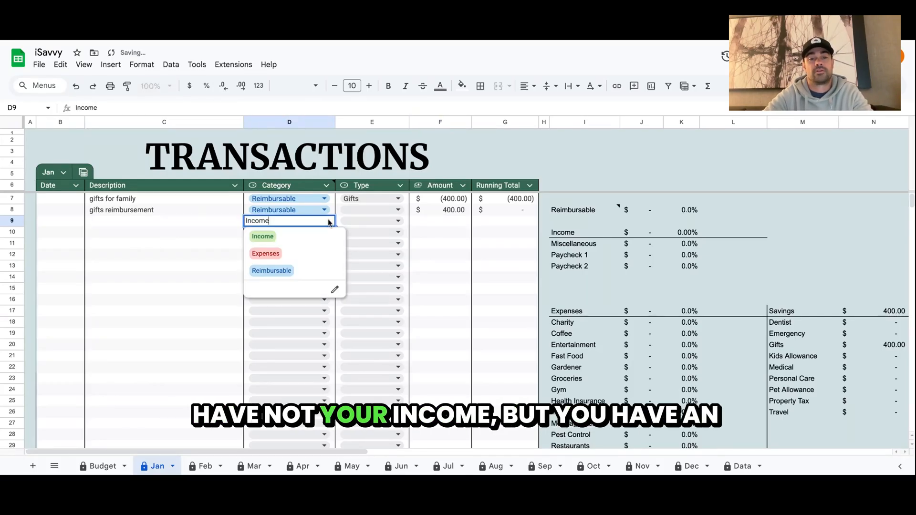
{"action": "left_click", "coordinate": [302, 254]}
{"action": "left_click", "coordinate": [397, 222]}
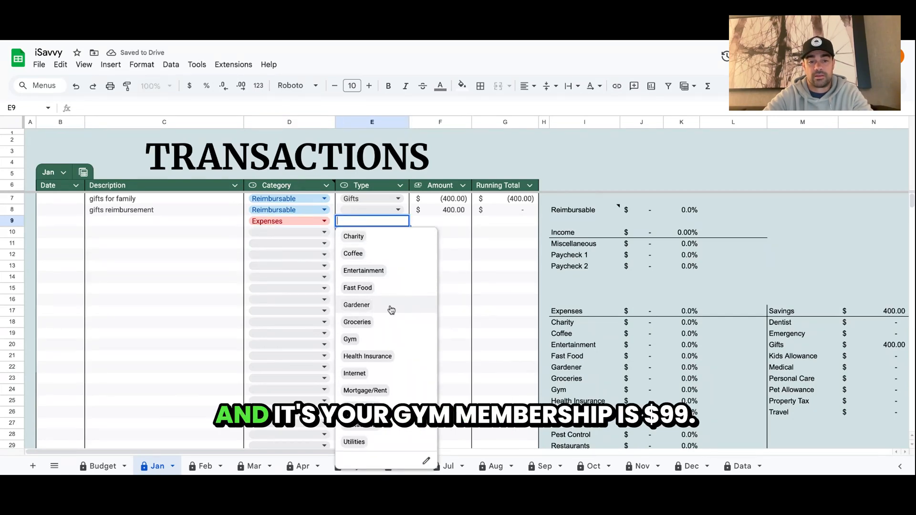
{"action": "left_click", "coordinate": [382, 340]}
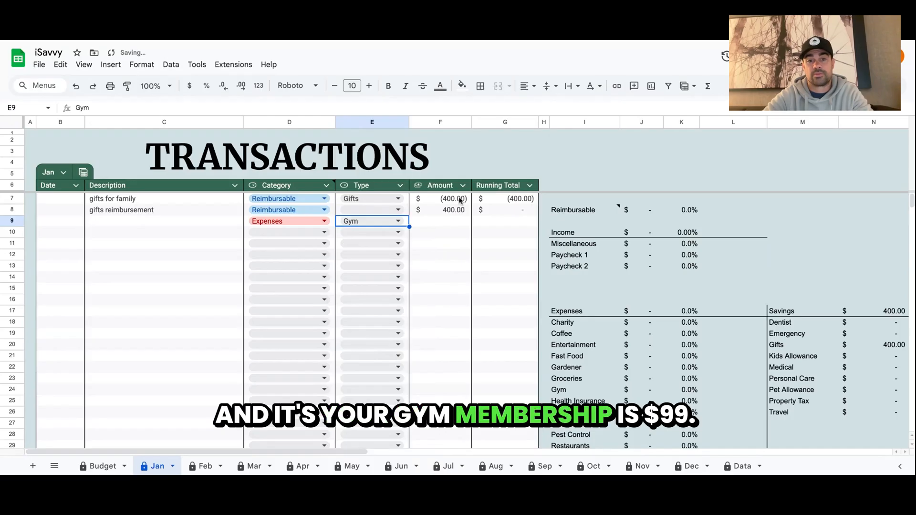
Enter -99 as the amount of the Gym expense.
{"action": "left_click", "coordinate": [449, 224]}
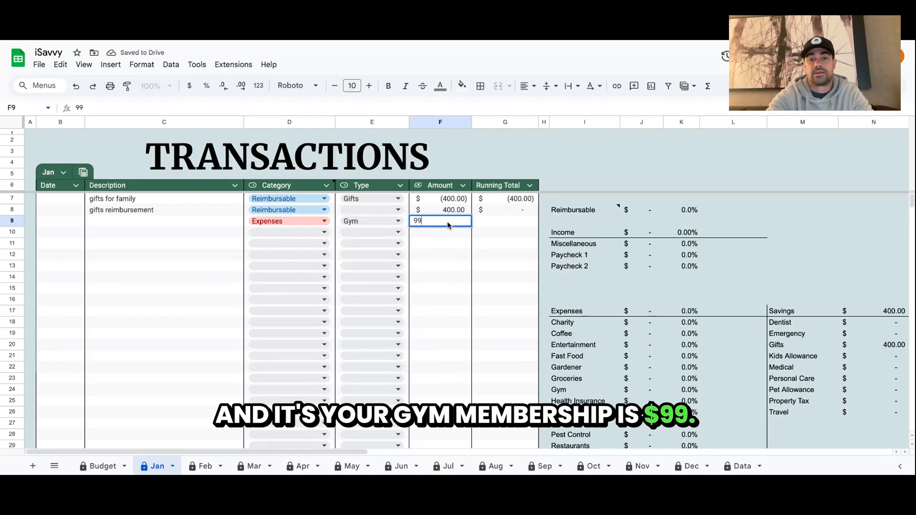
{"action": "type", "text": "-99"}
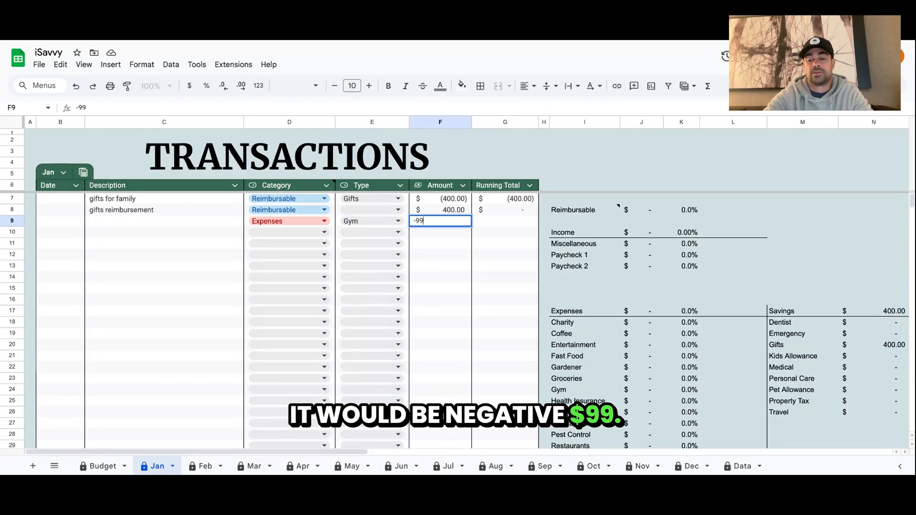
{"action": "key", "text": "Return"}
Compare the Budget sheet's categories with the Jan sheet's summary and examine its expense and savings tracking.
{"action": "scroll", "coordinate": [644, 374], "scroll_direction": "down", "scroll_amount": 2}
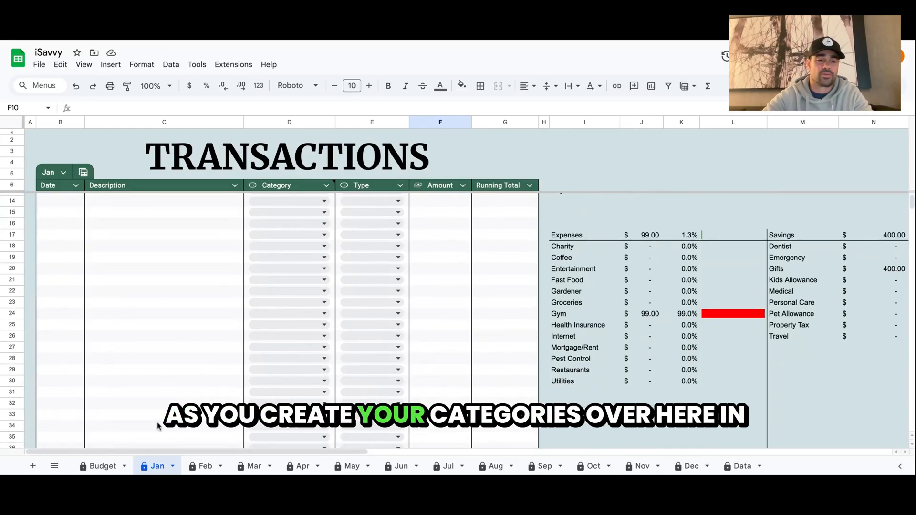
{"action": "left_click", "coordinate": [101, 467]}
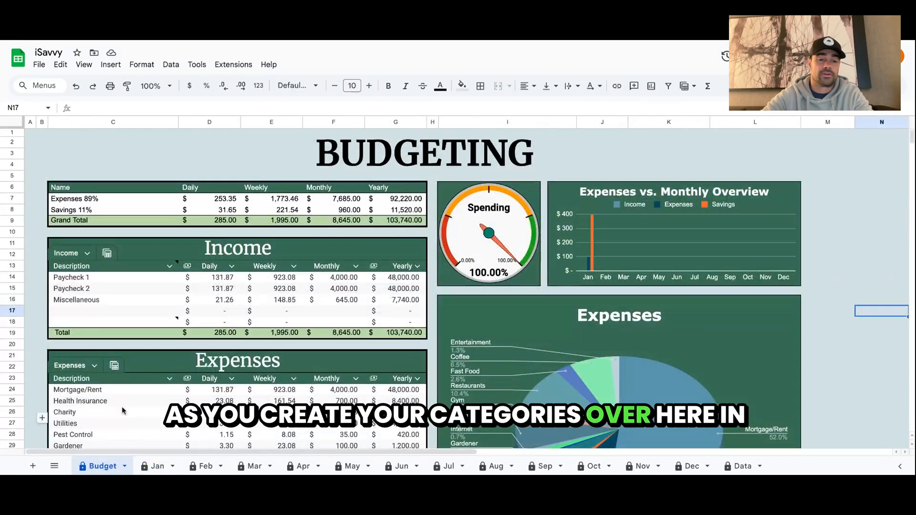
{"action": "scroll", "coordinate": [141, 389], "scroll_direction": "down", "scroll_amount": 5}
{"action": "left_click", "coordinate": [154, 468]}
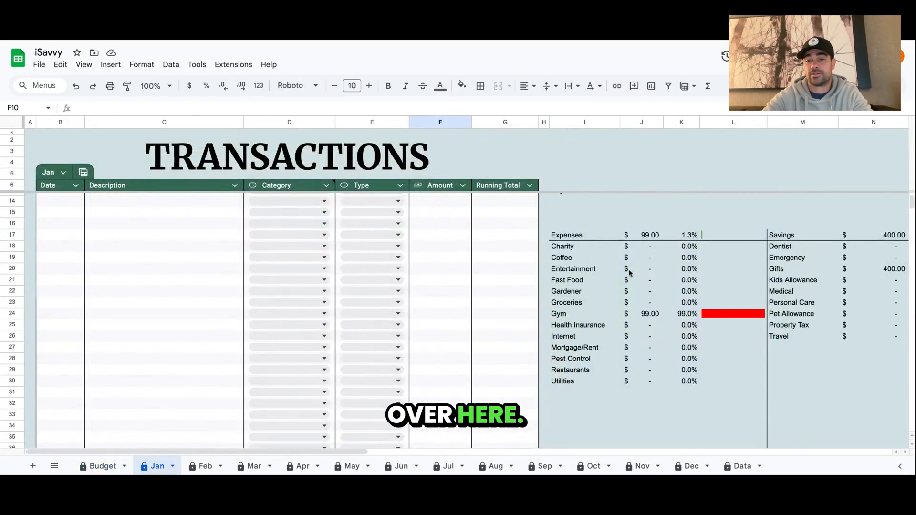
{"action": "scroll", "coordinate": [620, 310], "scroll_direction": "up", "scroll_amount": 1}
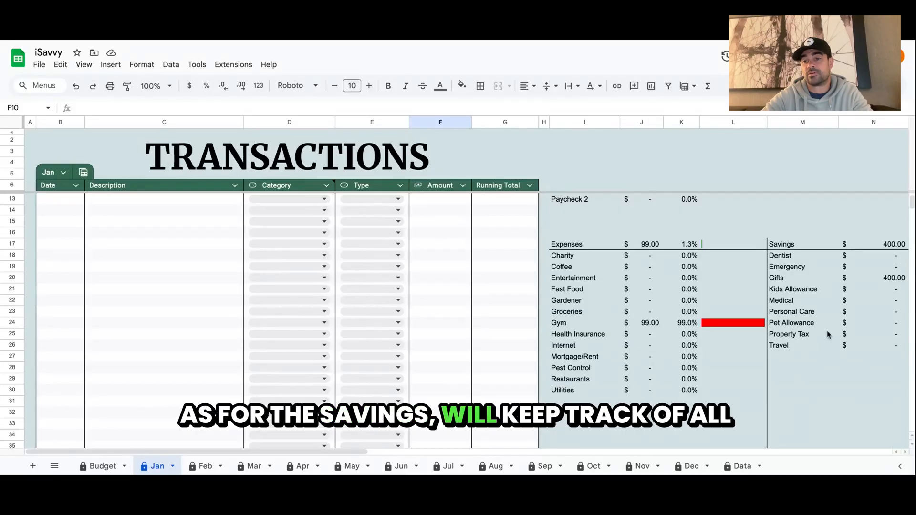
{"action": "scroll", "coordinate": [829, 335], "scroll_direction": "right", "scroll_amount": 2}
{"action": "scroll", "coordinate": [829, 335], "scroll_direction": "left", "scroll_amount": 2}
{"action": "scroll", "coordinate": [829, 335], "scroll_direction": "up", "scroll_amount": 3}
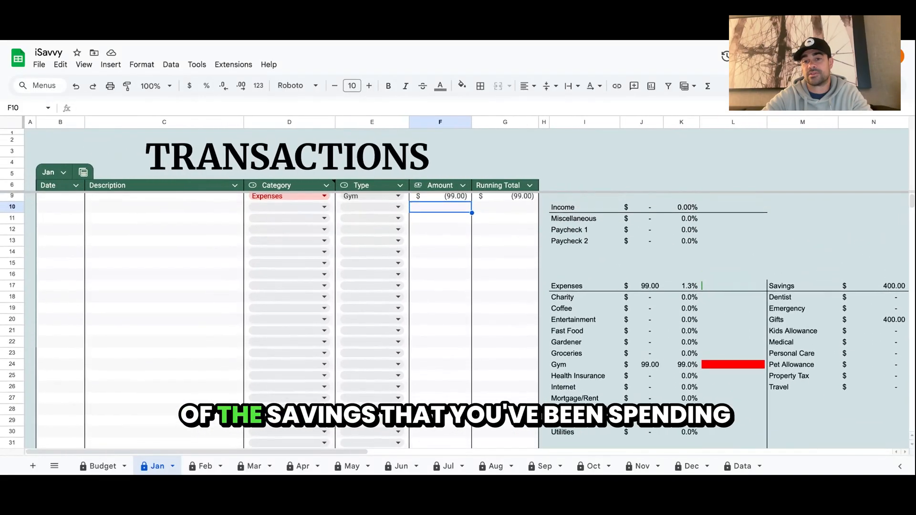
Examine the Budget sheet's monthly overview chart and Spending gauge, and compare the monthly income total with the grand total of expenses and savings.
{"action": "scroll", "coordinate": [454, 321], "scroll_direction": "up", "scroll_amount": 1}
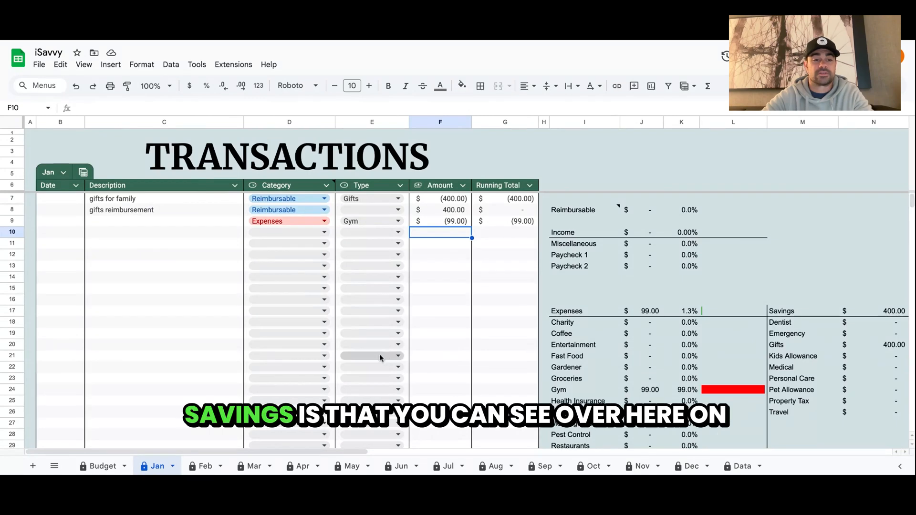
{"action": "left_click", "coordinate": [104, 468]}
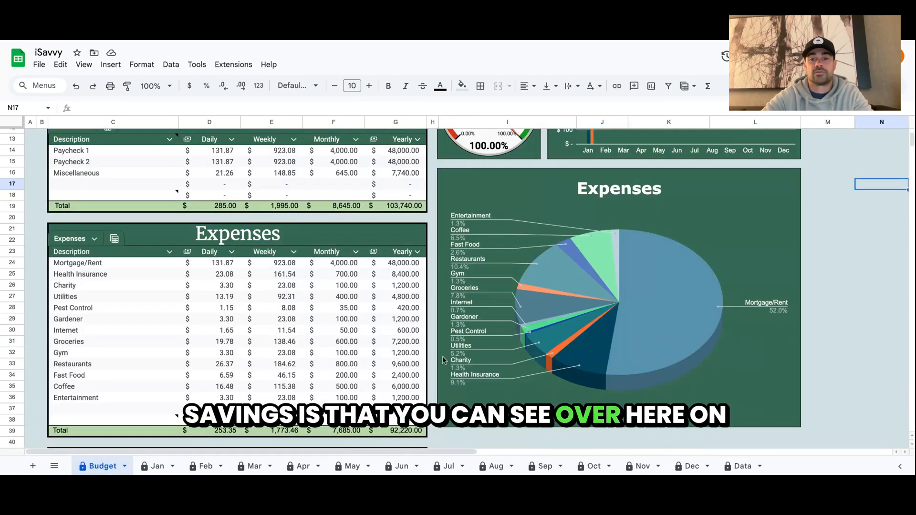
{"action": "scroll", "coordinate": [456, 350], "scroll_direction": "up", "scroll_amount": 5}
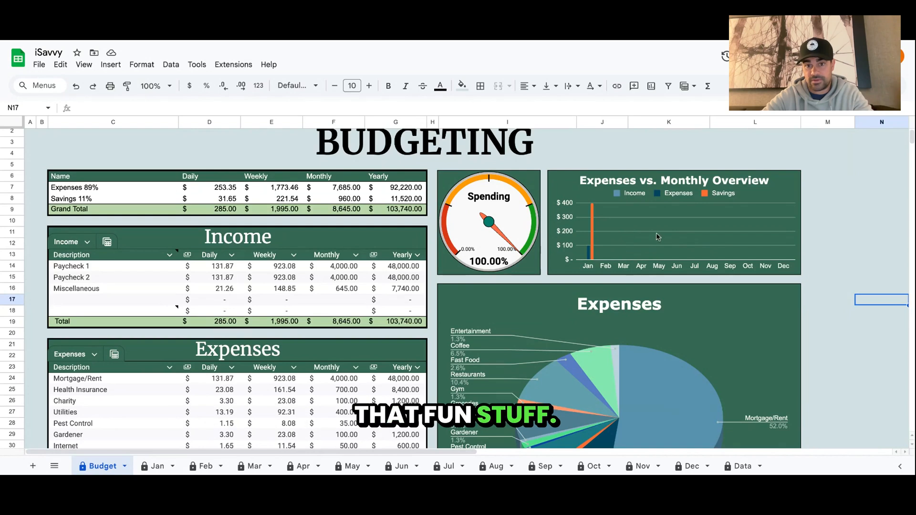
{"action": "scroll", "coordinate": [658, 236], "scroll_direction": "up", "scroll_amount": 1}
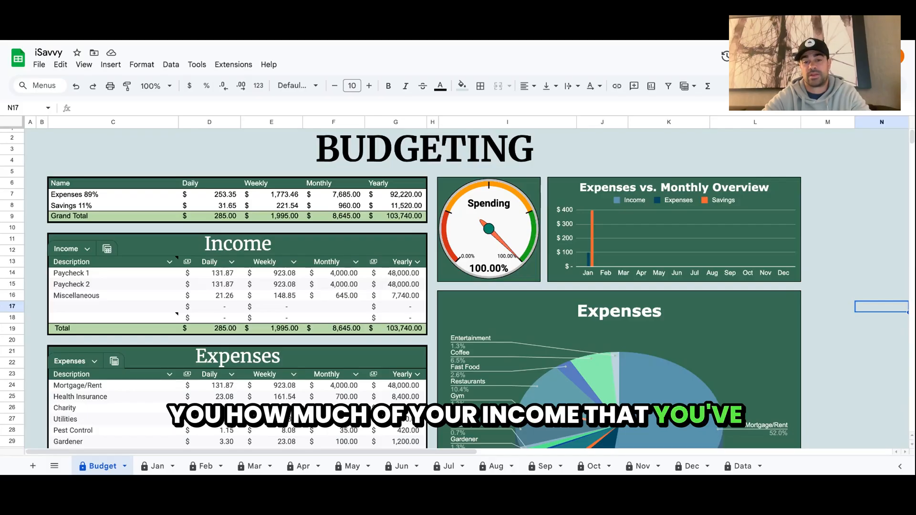
{"action": "scroll", "coordinate": [338, 339], "scroll_direction": "down", "scroll_amount": 1}
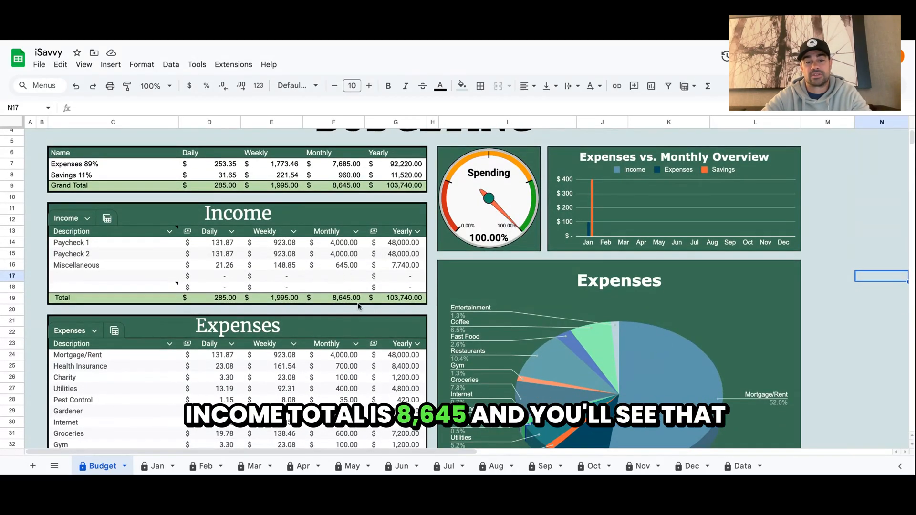
{"action": "scroll", "coordinate": [360, 305], "scroll_direction": "down", "scroll_amount": 10}
{"action": "scroll", "coordinate": [359, 306], "scroll_direction": "up", "scroll_amount": 10}
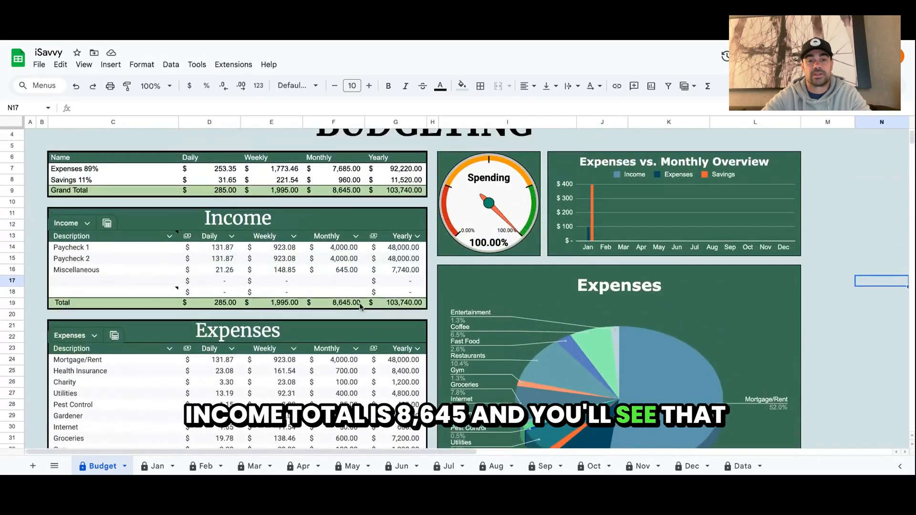
{"action": "scroll", "coordinate": [361, 307], "scroll_direction": "up", "scroll_amount": 1}
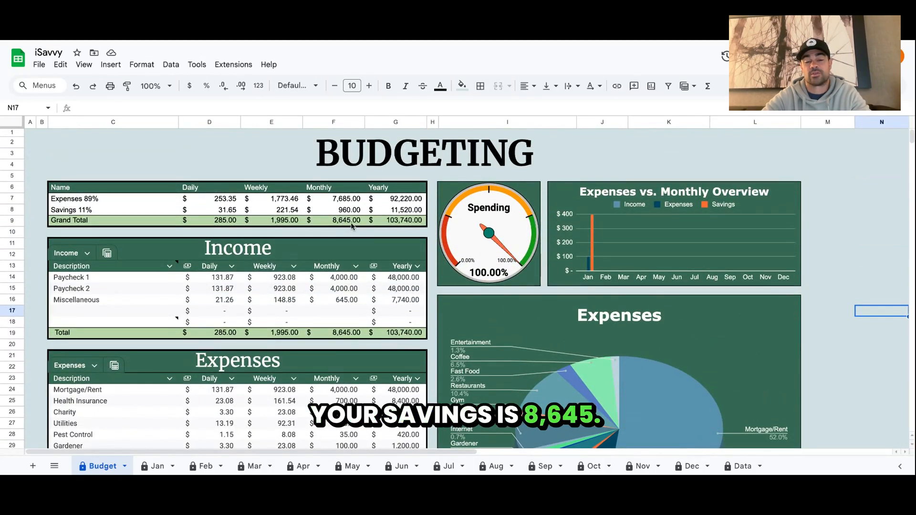
Clear the monthly amount for Travel in the Savings table and check its effect on the Spending gauge.
{"action": "scroll", "coordinate": [352, 225], "scroll_direction": "down", "scroll_amount": 10}
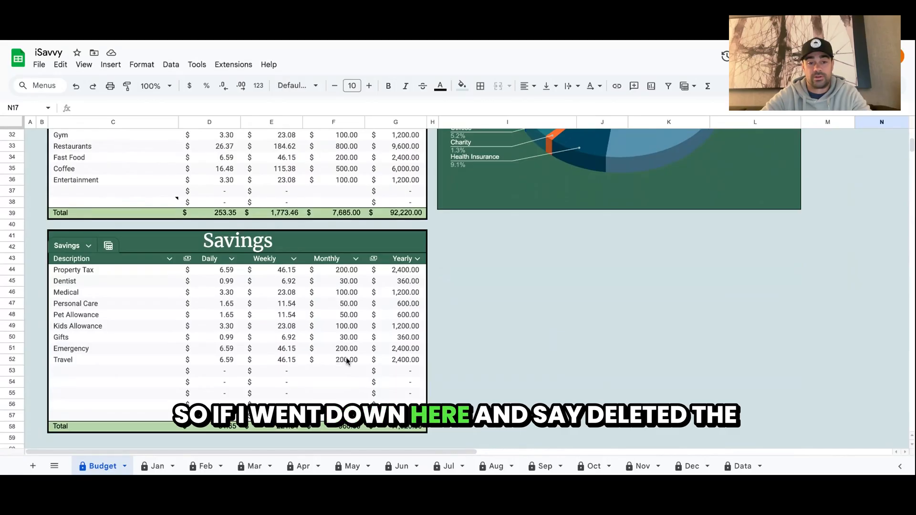
{"action": "left_click", "coordinate": [347, 361]}
{"action": "scroll", "coordinate": [347, 362], "scroll_direction": "up", "scroll_amount": 10}
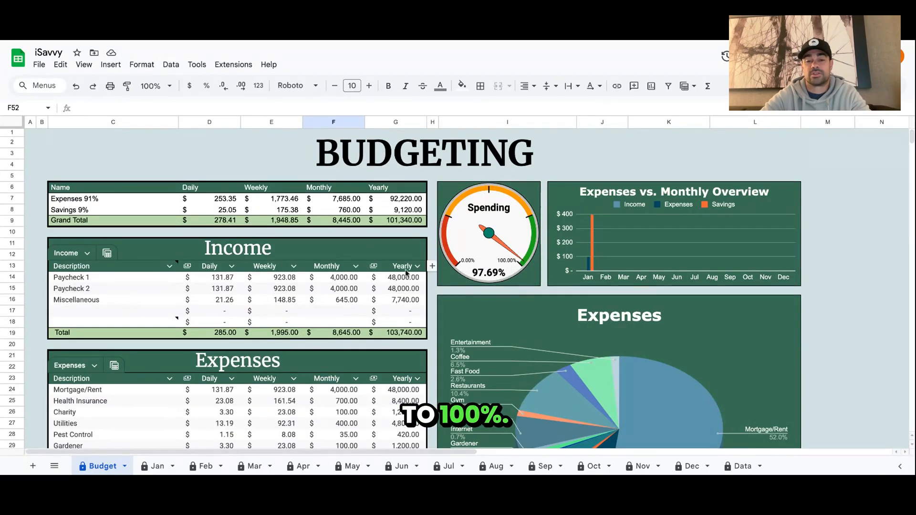
Restore the monthly Travel amount of 200 in the Savings table and recheck the Spending gauge.
{"action": "scroll", "coordinate": [295, 279], "scroll_direction": "down", "scroll_amount": 11}
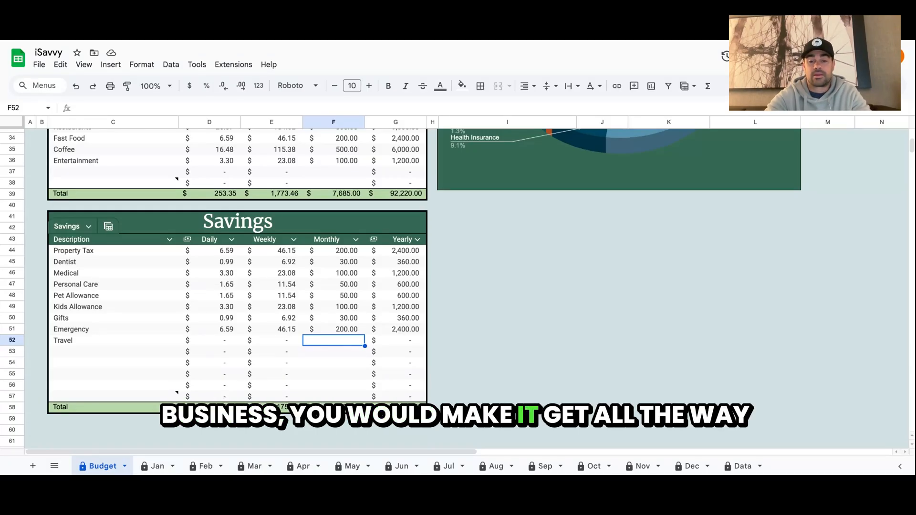
{"action": "key", "text": "Return"}
{"action": "scroll", "coordinate": [430, 286], "scroll_direction": "up", "scroll_amount": 10}
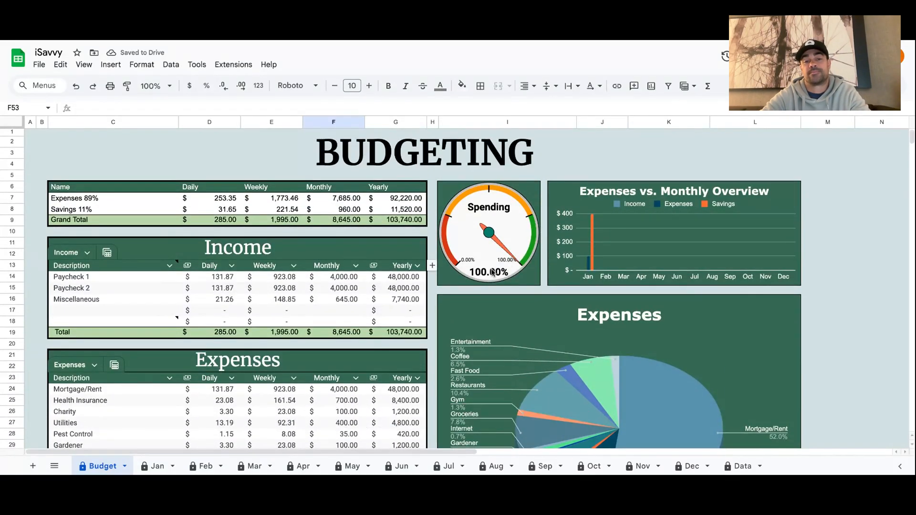
{"action": "scroll", "coordinate": [848, 290], "scroll_direction": "down", "scroll_amount": 1}
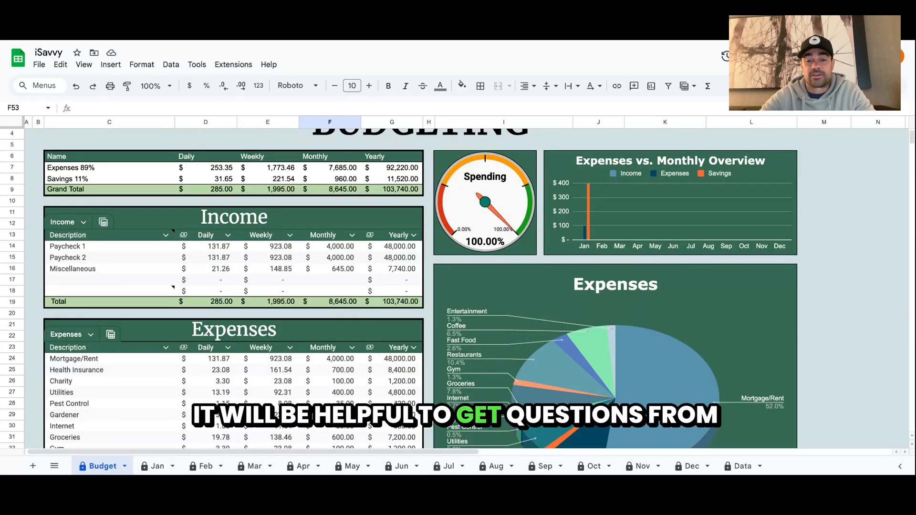
{"action": "scroll", "coordinate": [843, 274], "scroll_direction": "down", "scroll_amount": 5}
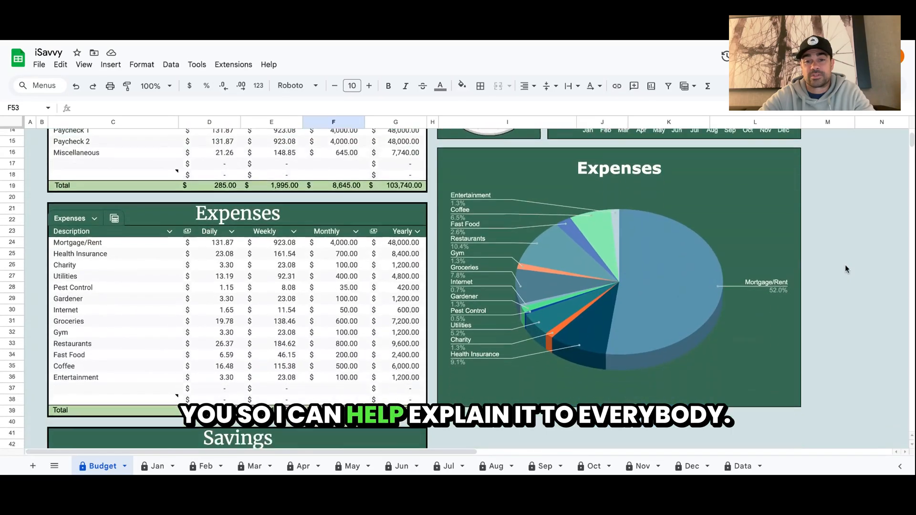
{"action": "scroll", "coordinate": [811, 258], "scroll_direction": "up", "scroll_amount": 5}
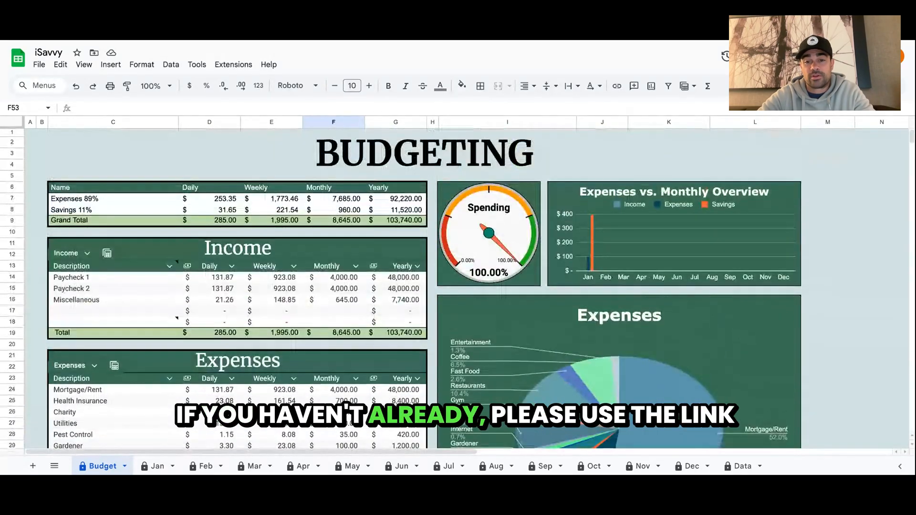